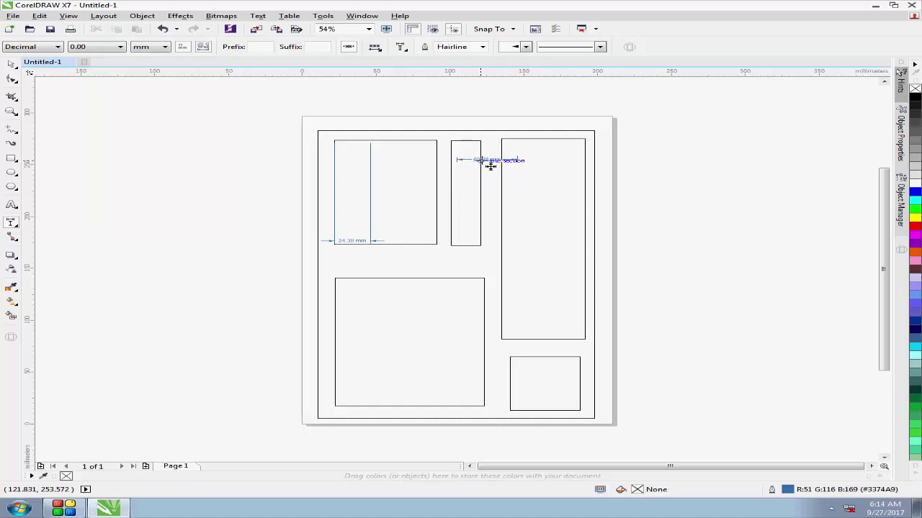
- Finish the horizontal dimension across the narrow upper rectangle and add an angular dimension spanning the upper-left corner area of the large lower rectangle
left_click(490, 165)
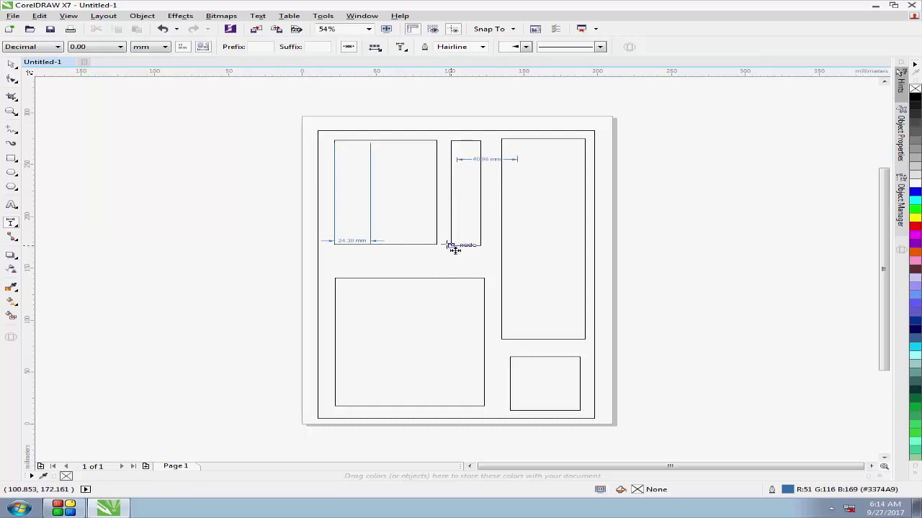
left_click(17, 227)
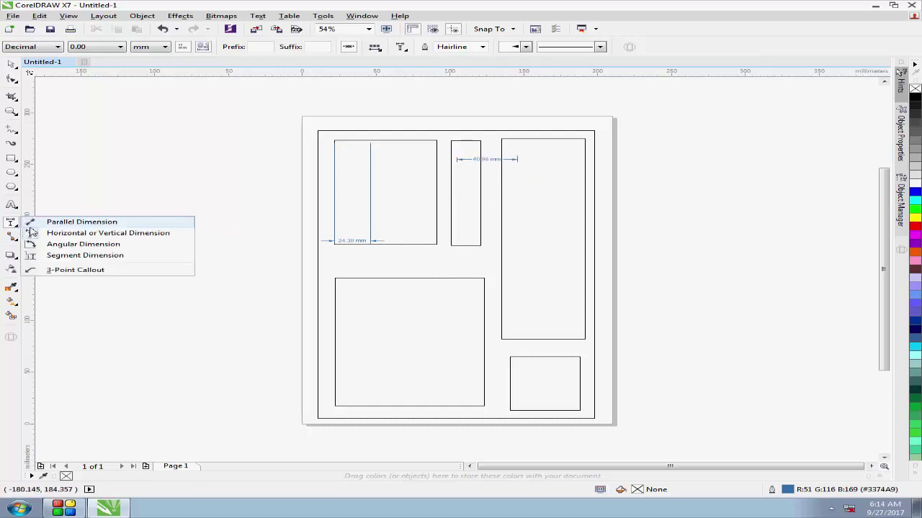
left_click(59, 246)
left_click(347, 264)
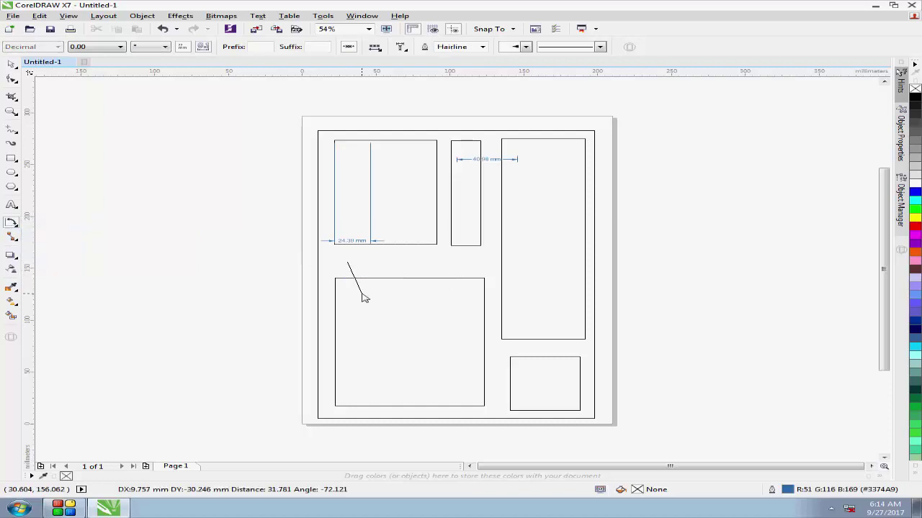
left_click(335, 298)
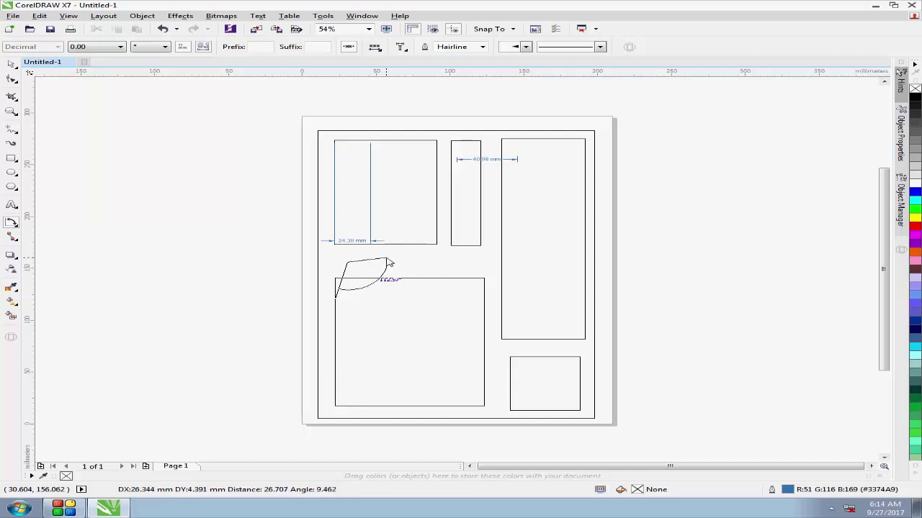
left_click(386, 247)
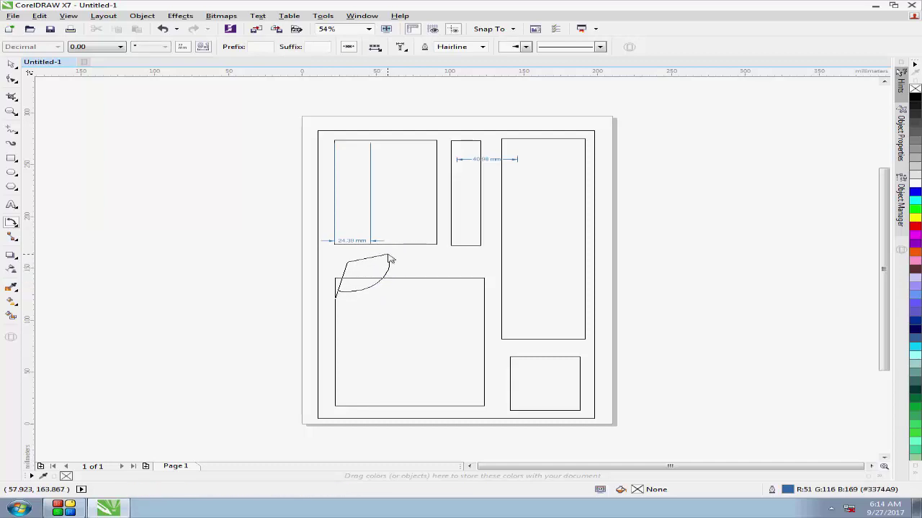
left_click(402, 277)
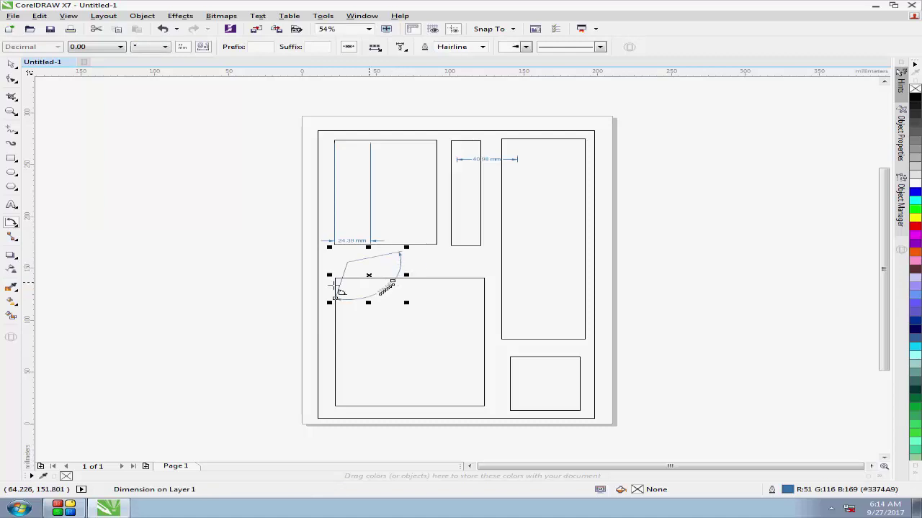
- Move the angular dimension's upper side so its vertex meets the upper-left corner of the large lower rectangle
left_click(11, 64)
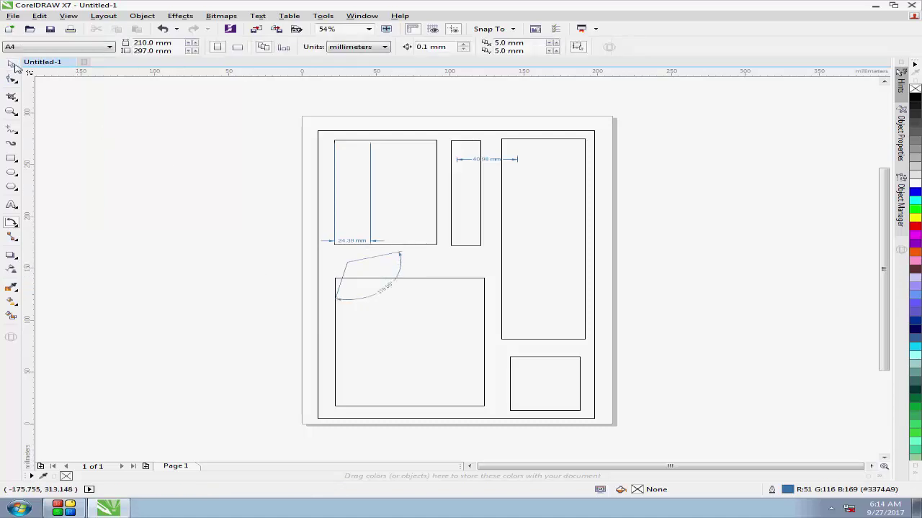
left_click(364, 263)
left_click(362, 257)
left_click_drag(362, 258, 352, 278)
left_click(223, 301)
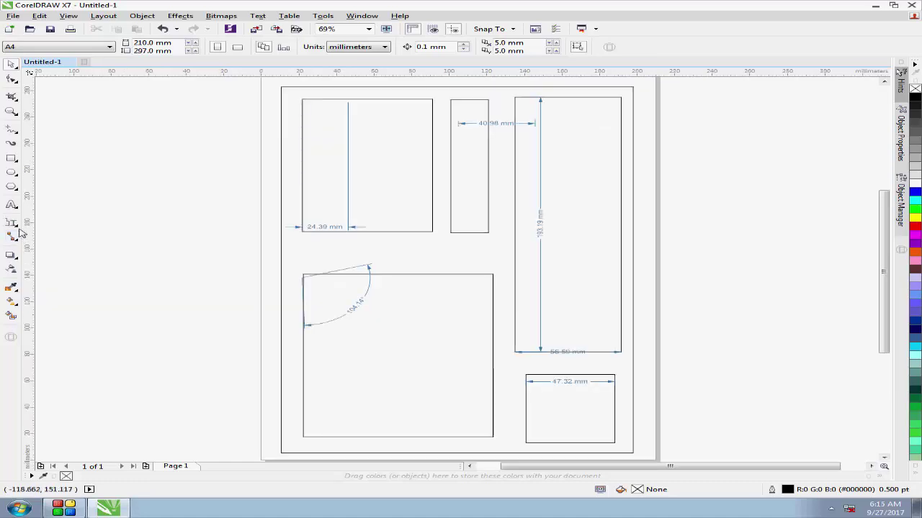
- Add a segment dimension for the height along the right edge of the large lower rectangle
left_click(17, 227)
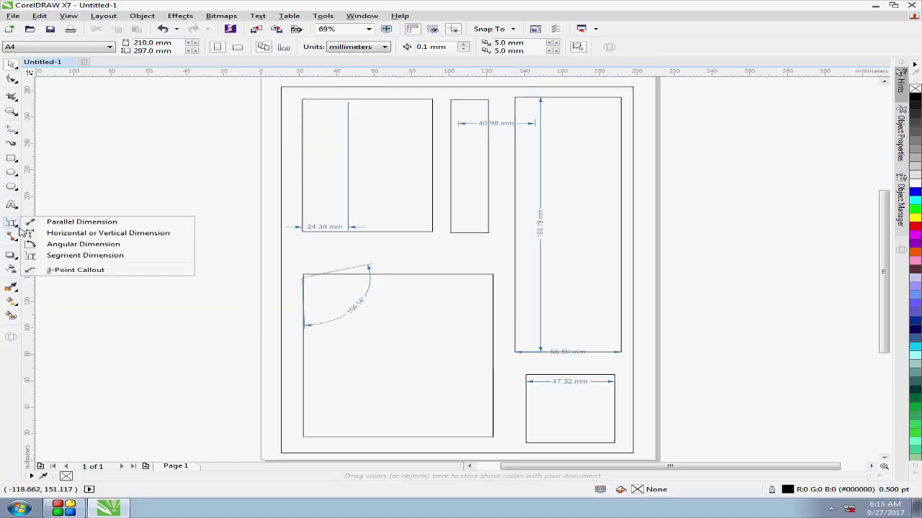
left_click(71, 256)
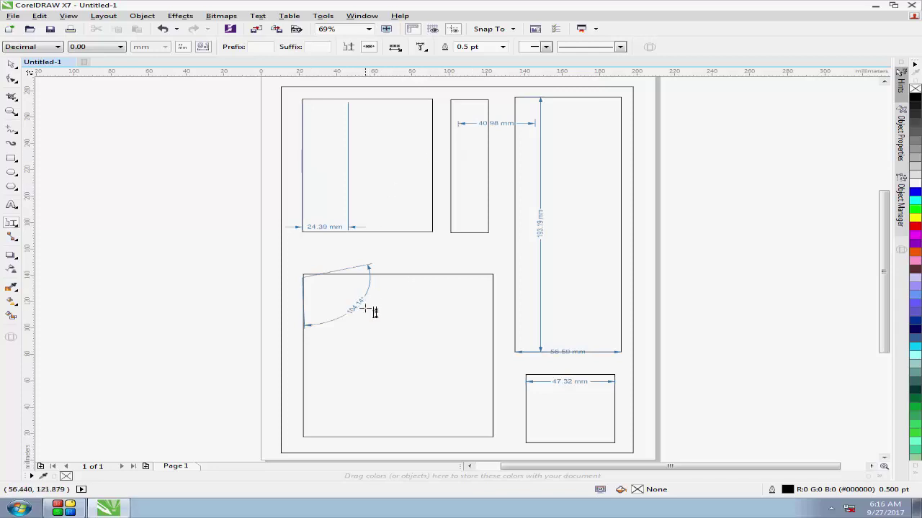
left_click(492, 372)
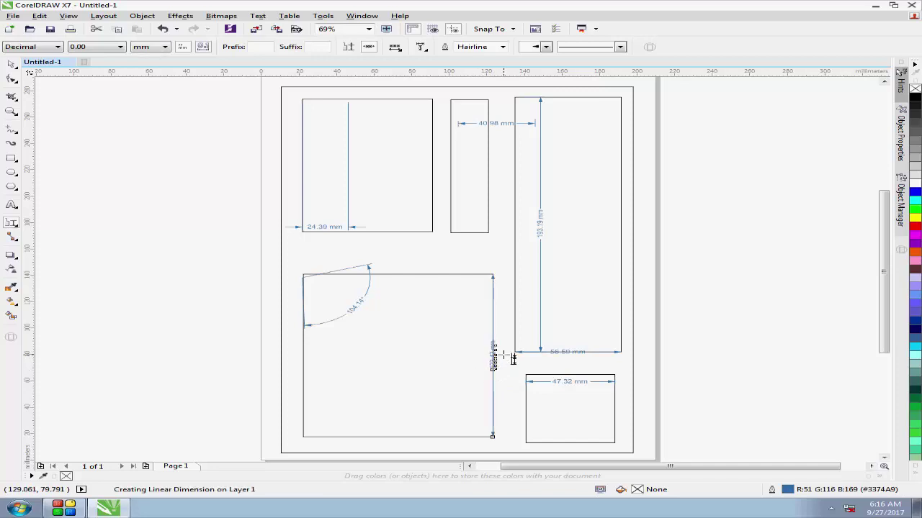
left_click(465, 356)
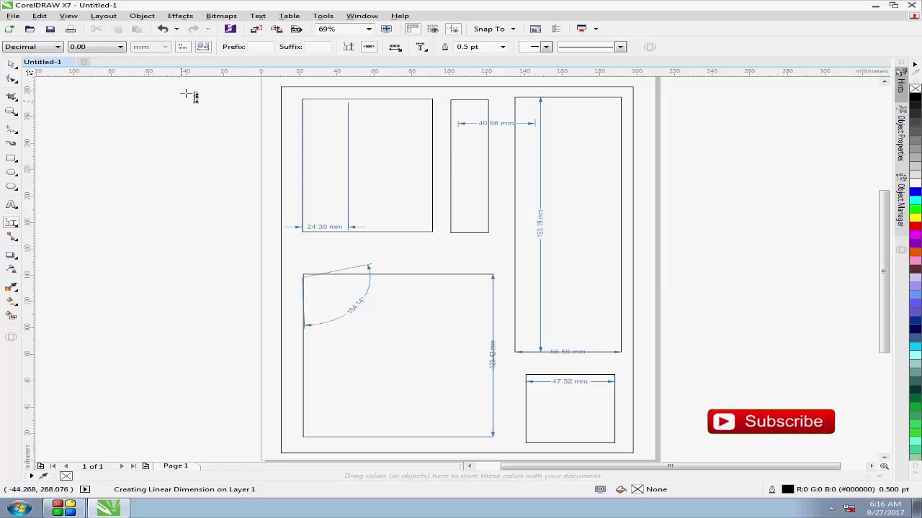
left_click(12, 64)
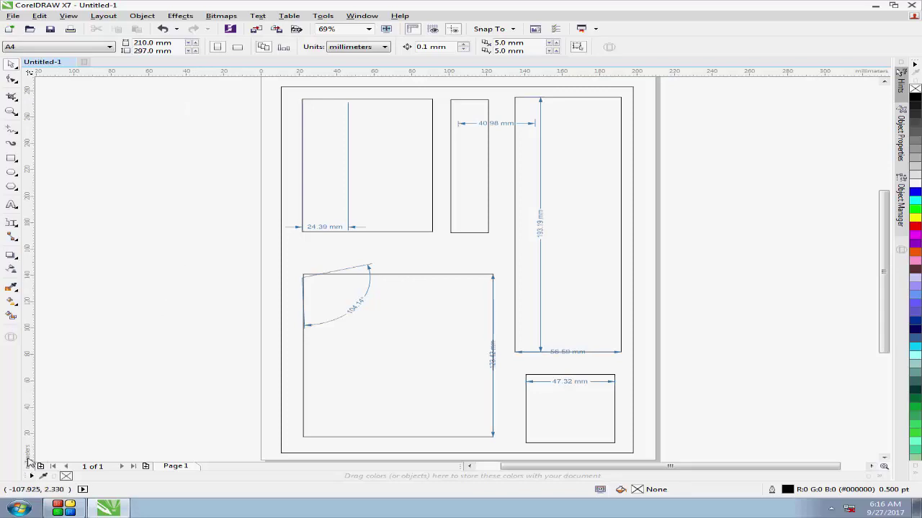
- Set the horizontal and vertical ruler units to inches in the document's ruler options
left_click_drag(33, 459, 38, 452)
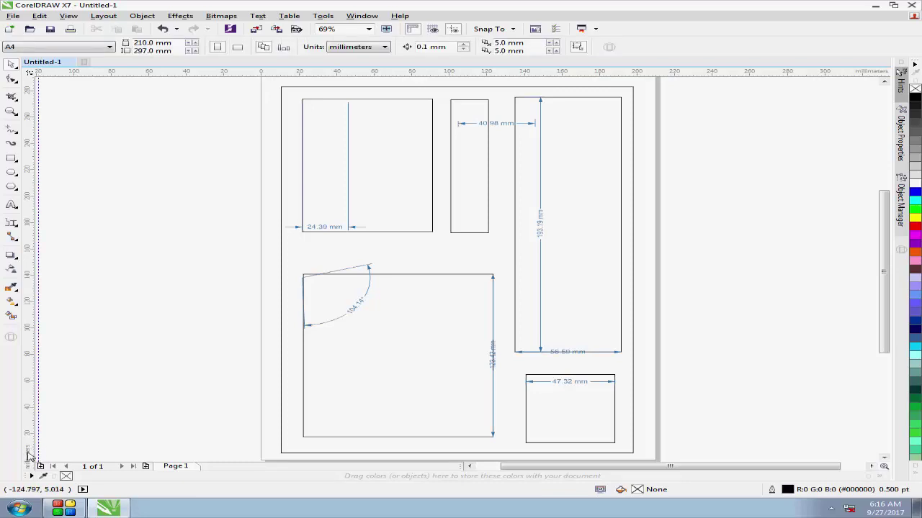
double_click(29, 455)
left_click_drag(564, 192, 498, 130)
left_click(555, 236)
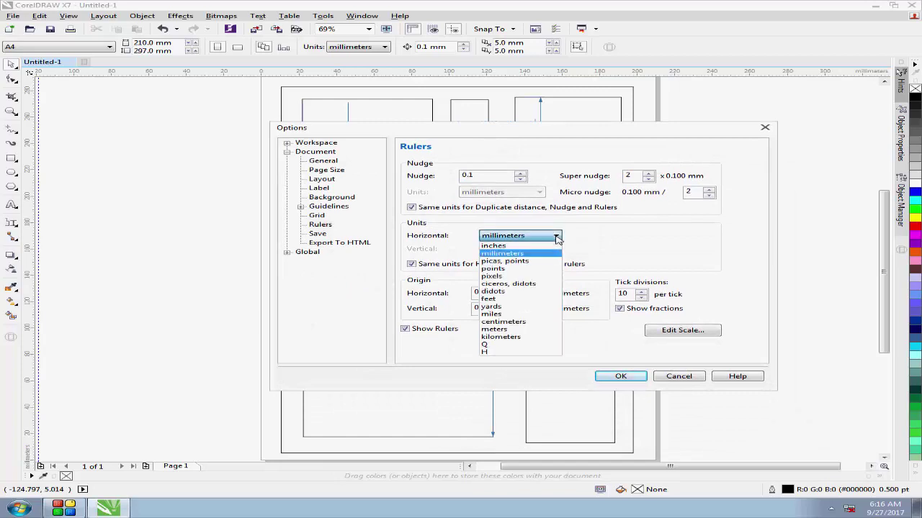
left_click(507, 250)
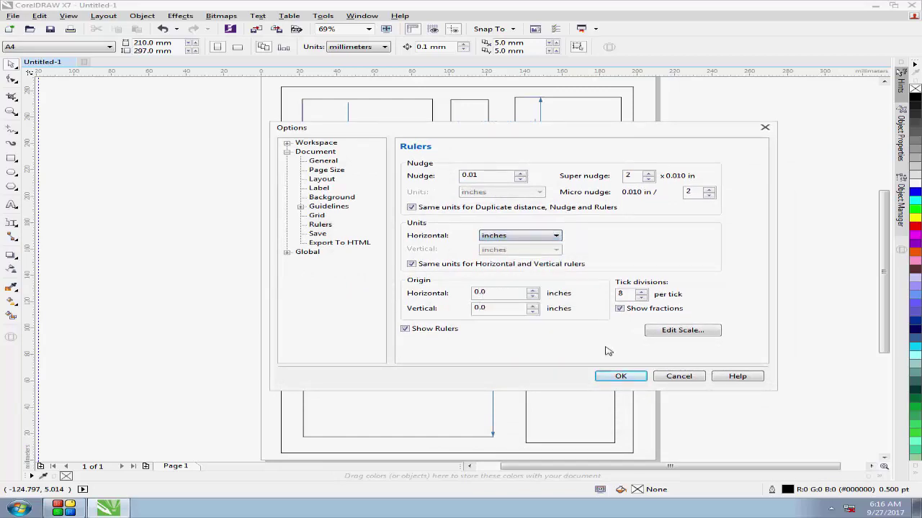
left_click(622, 376)
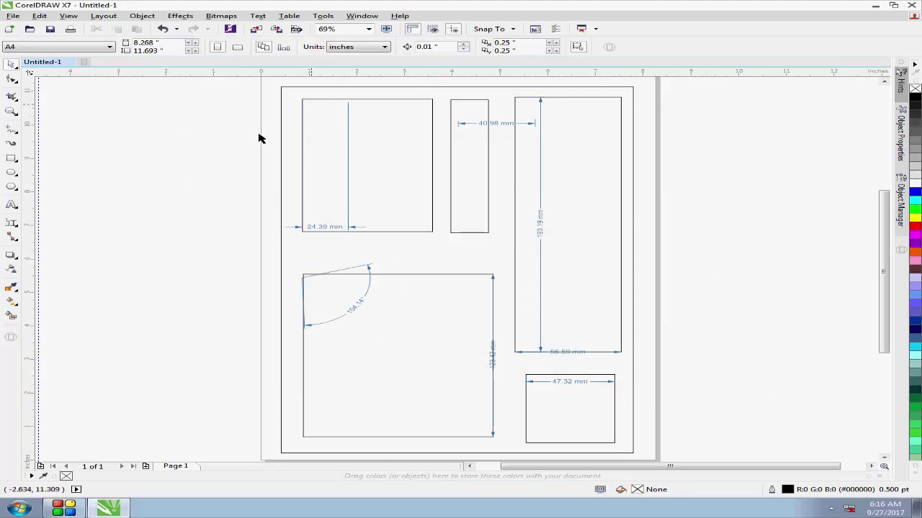
- Delete the 40.98 mm dimension that crosses the narrow upper rectangle
left_click(496, 124)
left_click(495, 123)
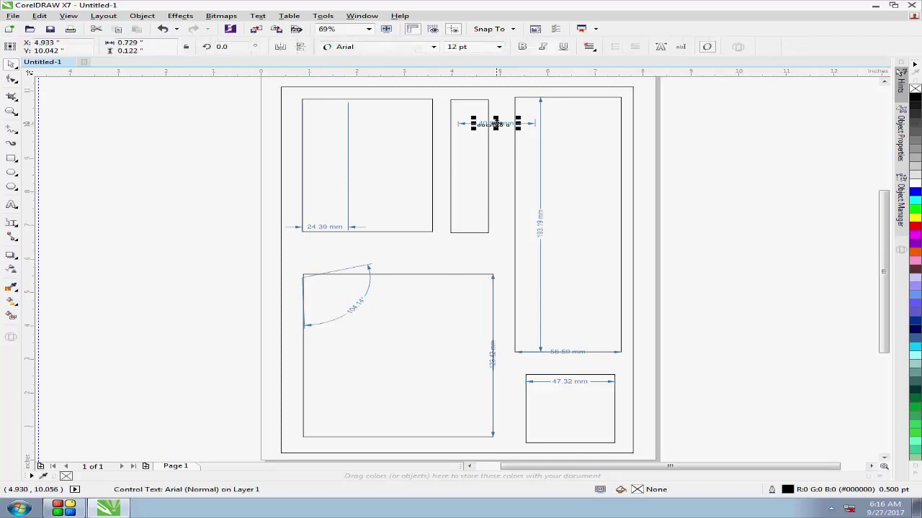
key("Delete")
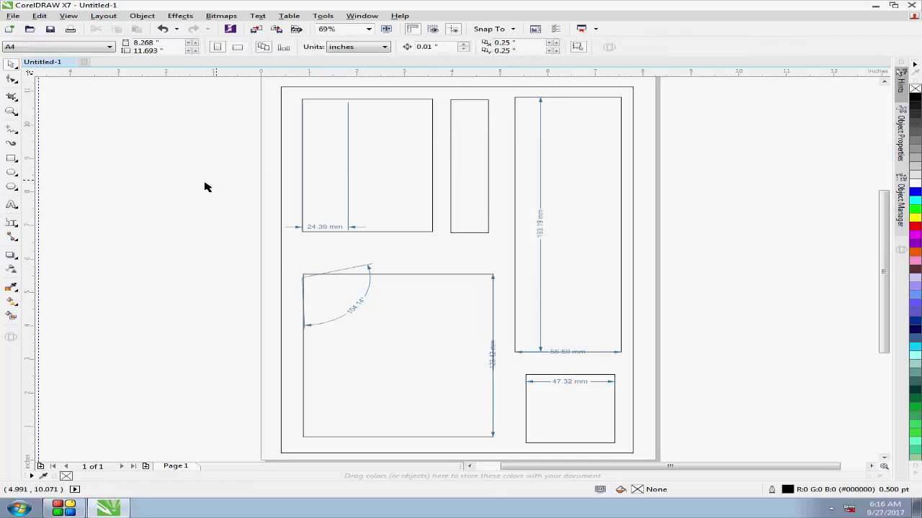
- Add segment dimensions for the height and width of the narrow upper rectangle
left_click(18, 229)
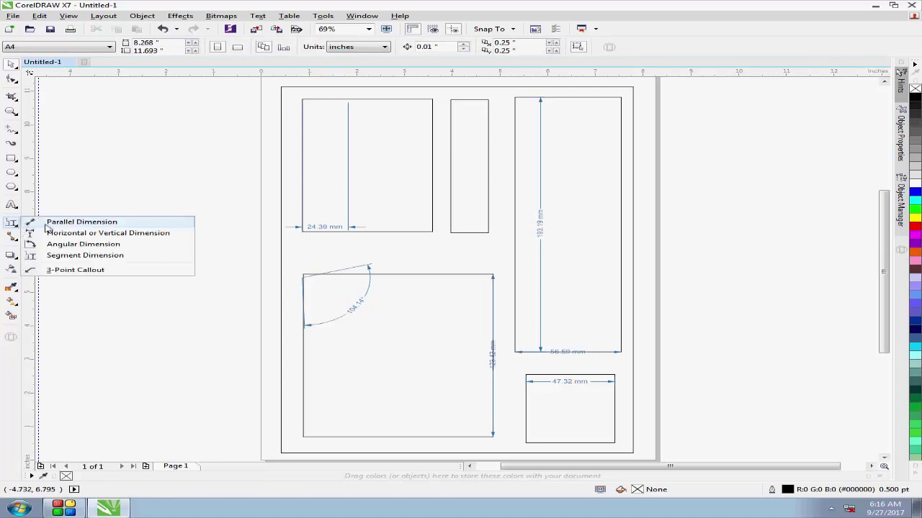
left_click(61, 258)
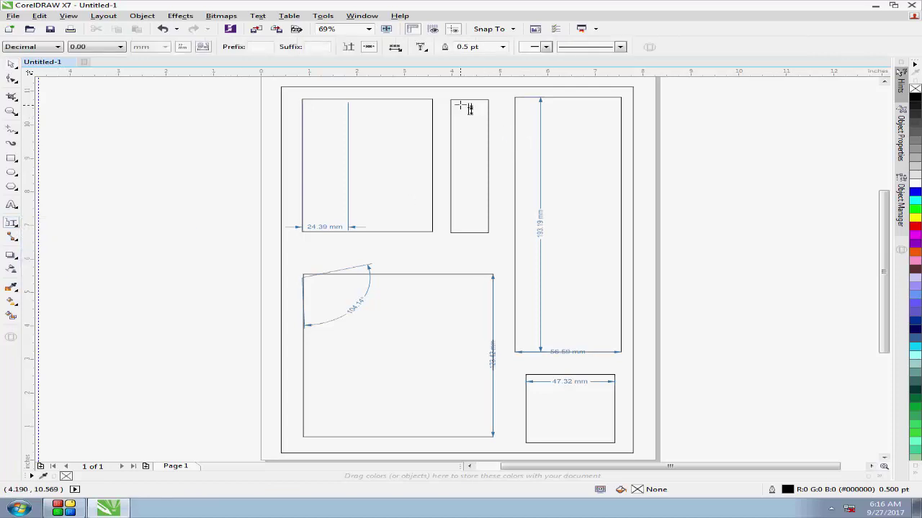
left_click(458, 165)
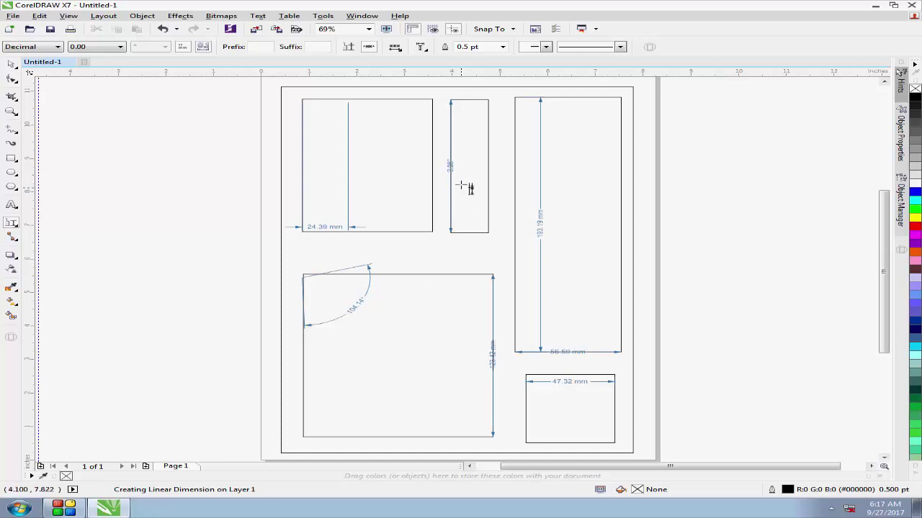
left_click(482, 107)
left_click(479, 116)
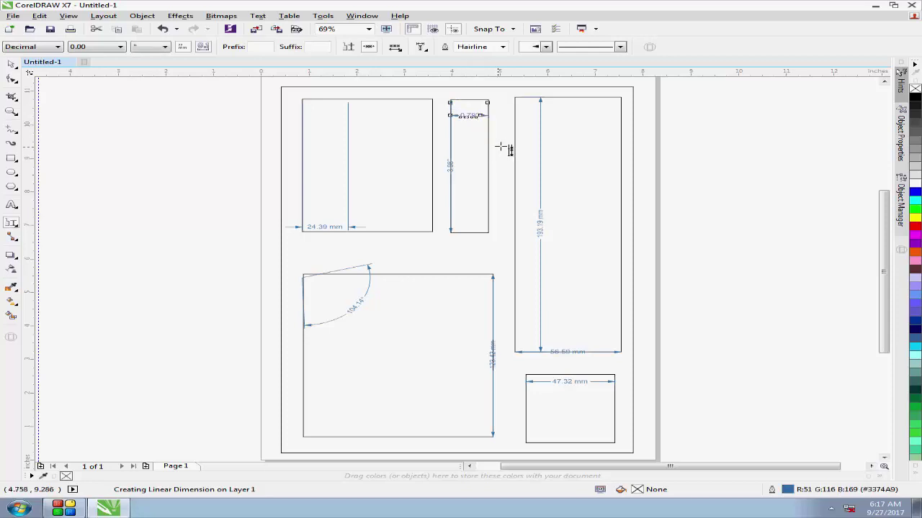
left_click(466, 109)
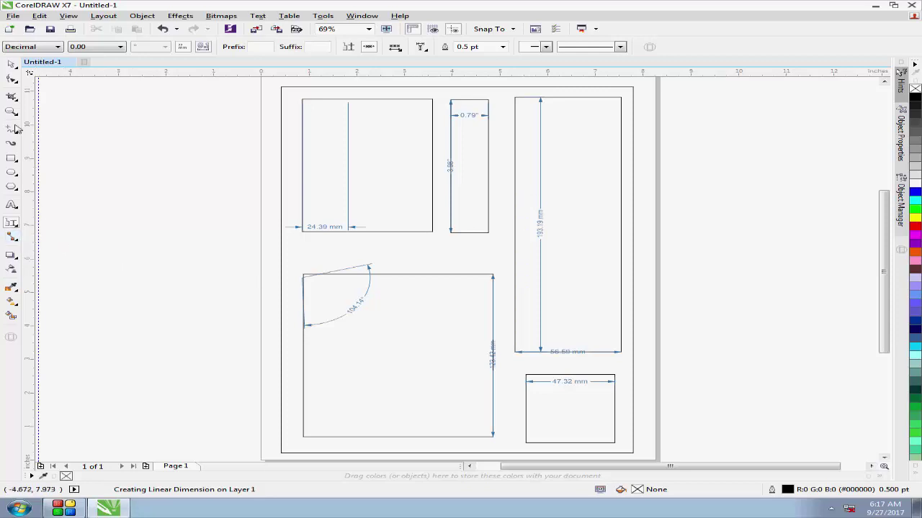
- Delete all the rectangles and dimensions inside the outer page frame
left_click(12, 66)
mouse_move(250, 90)
left_mouse_down()
mouse_move(301, 157)
mouse_move(634, 362)
mouse_move(665, 453)
left_mouse_up()
key("Delete")
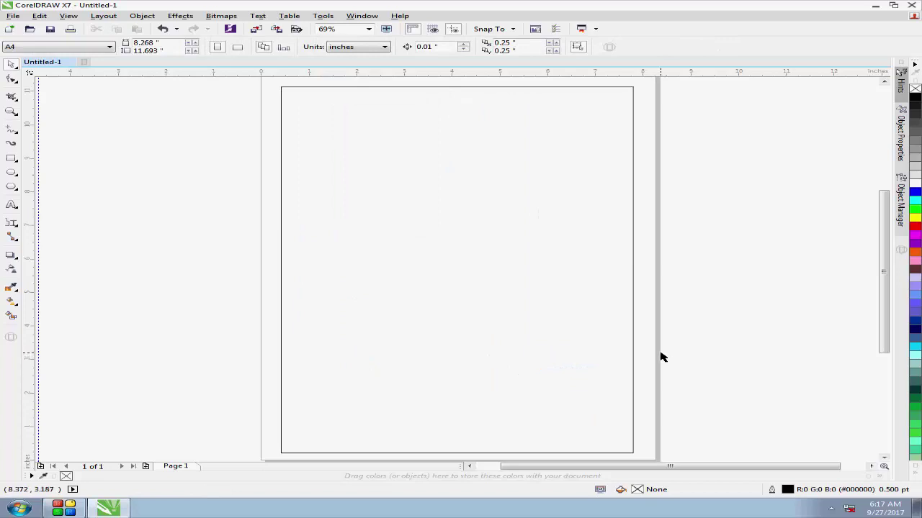
- Draw a short straight-line connector inside the outer frame and clear both the connector and the frame from the page
left_click(19, 243)
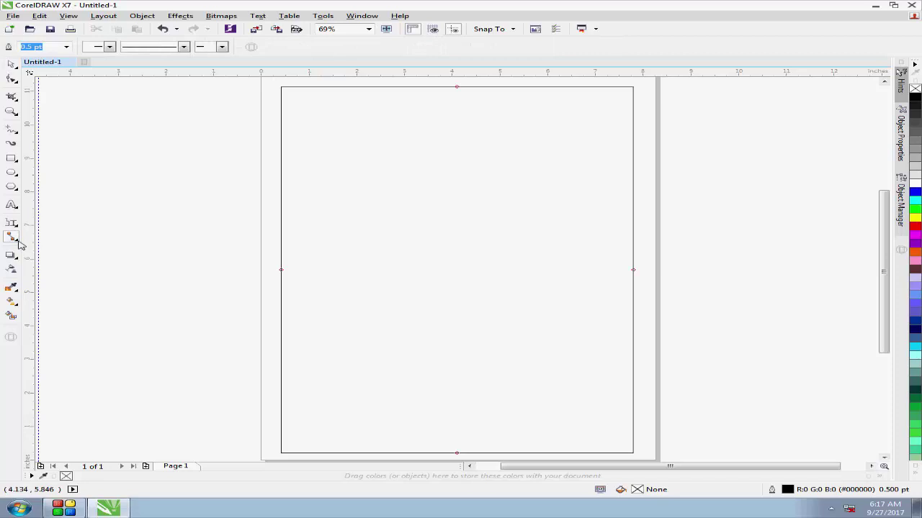
left_click(20, 244)
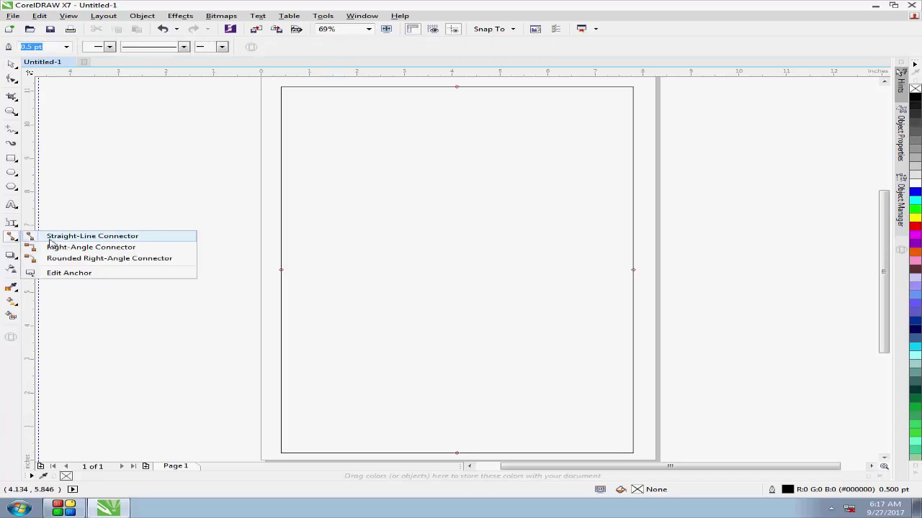
left_click(56, 237)
left_click_drag(343, 167, 391, 182)
left_click(13, 64)
key("Delete")
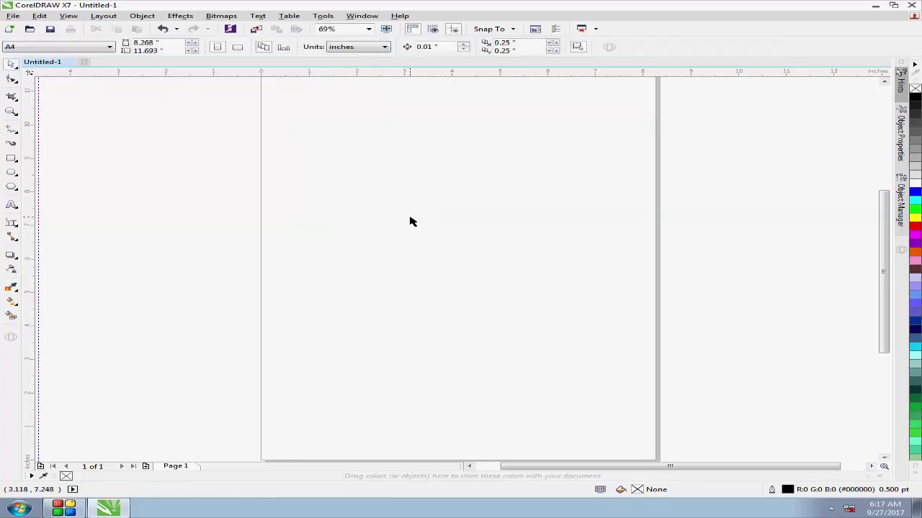
- Draw two straight-line connectors, one from the upper left and one from the lower left, meeting at a shared end node
left_click(15, 242)
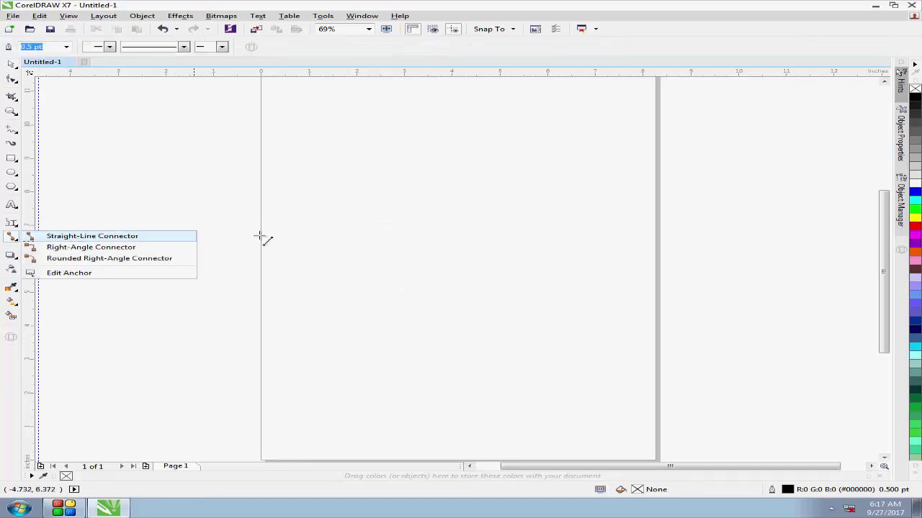
left_click_drag(311, 187, 513, 271)
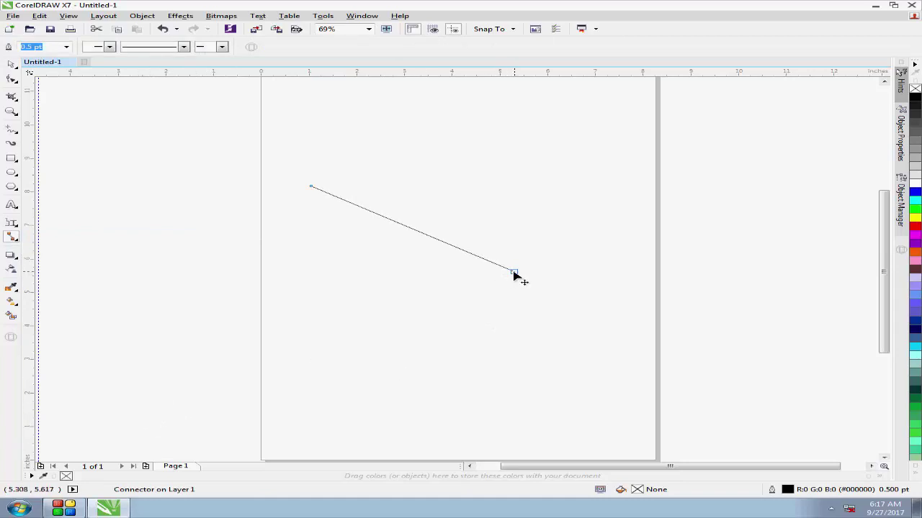
left_click_drag(364, 375, 514, 277)
- Move the lower connector slightly down and right, and the upper connector slightly up and left
left_click(11, 63)
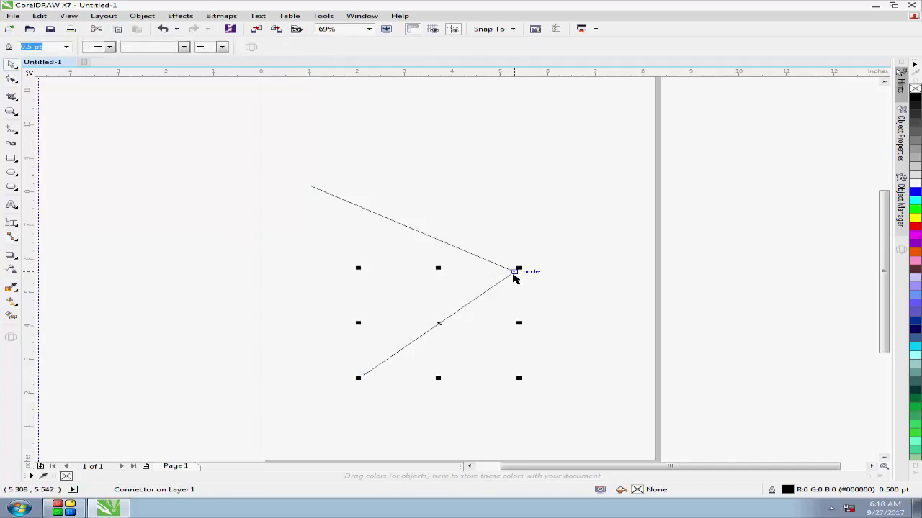
left_click_drag(438, 323, 453, 335)
left_click(464, 339)
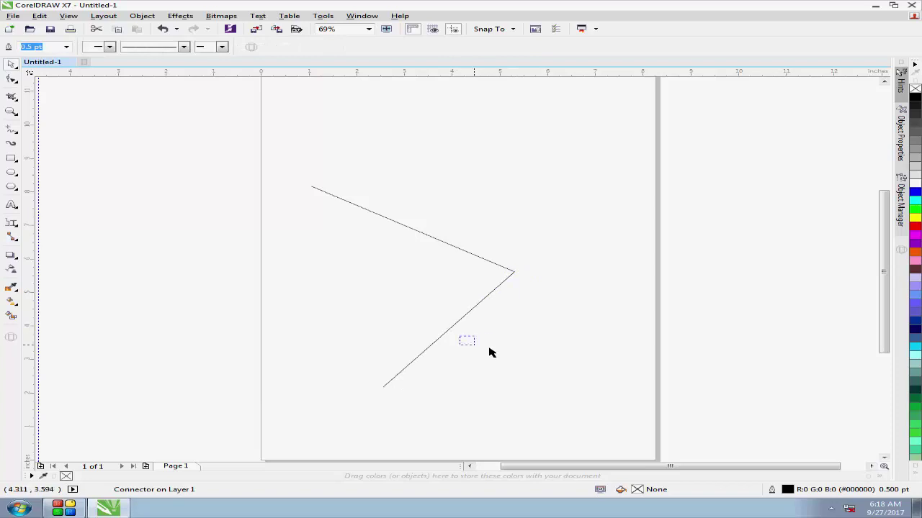
left_click(512, 273)
left_click_drag(514, 272, 496, 252)
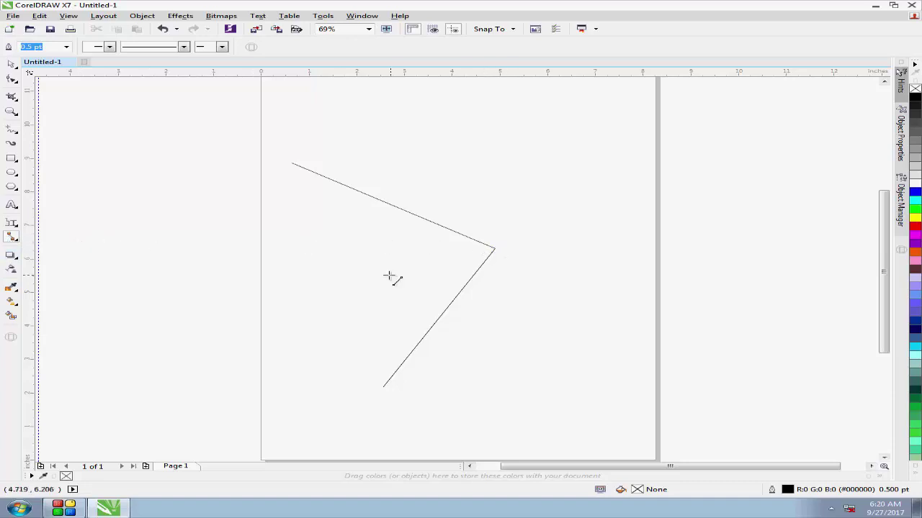
- Draw a third straight-line connector between the other two, ending at their shared node
left_click_drag(323, 276, 497, 254)
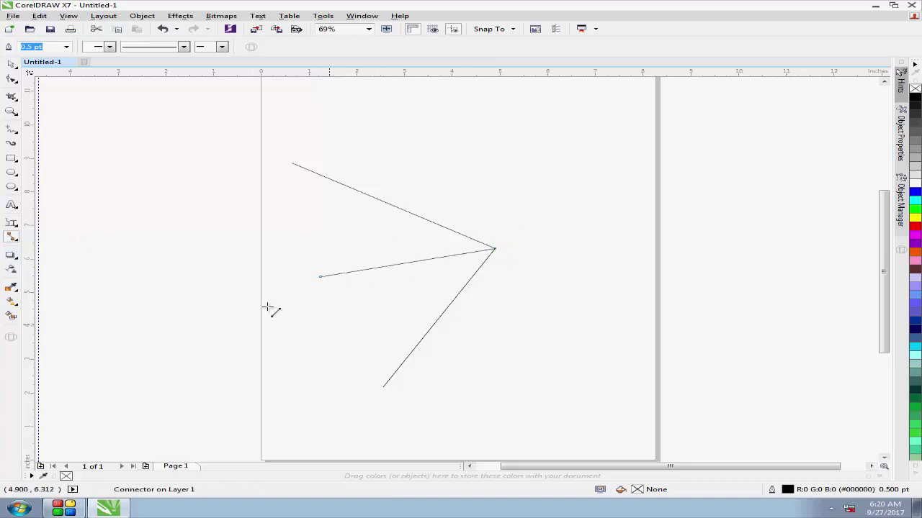
left_click(12, 65)
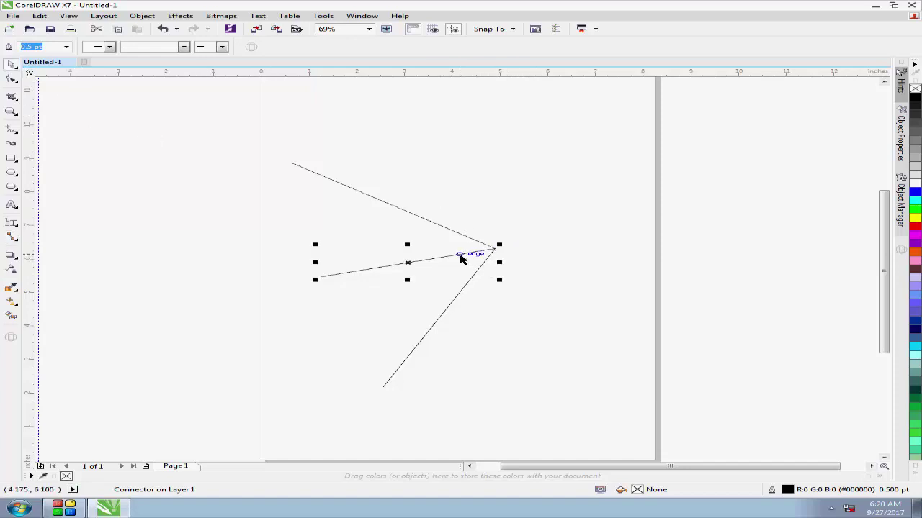
- Move the middle connector left in stages so its free end extends past the page's left edge
left_click_drag(461, 255, 435, 261)
left_click(518, 324)
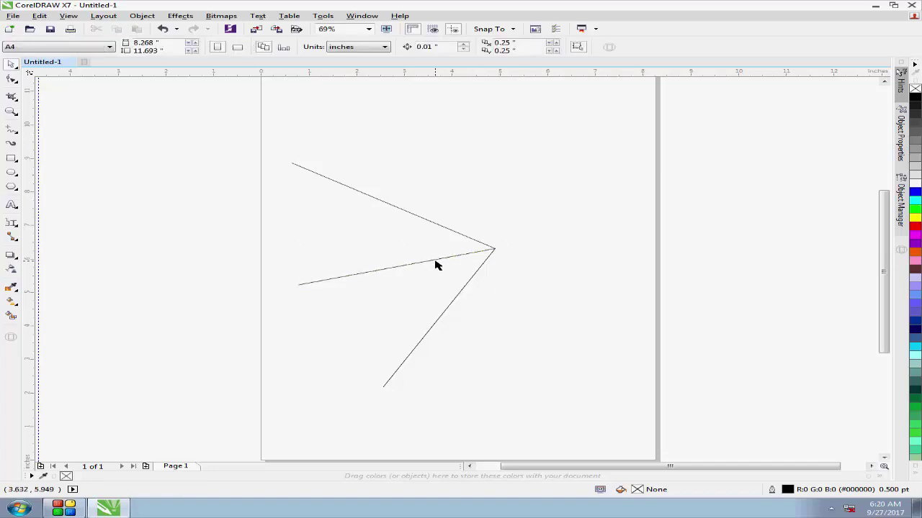
left_click_drag(442, 263, 373, 269)
left_click(371, 269)
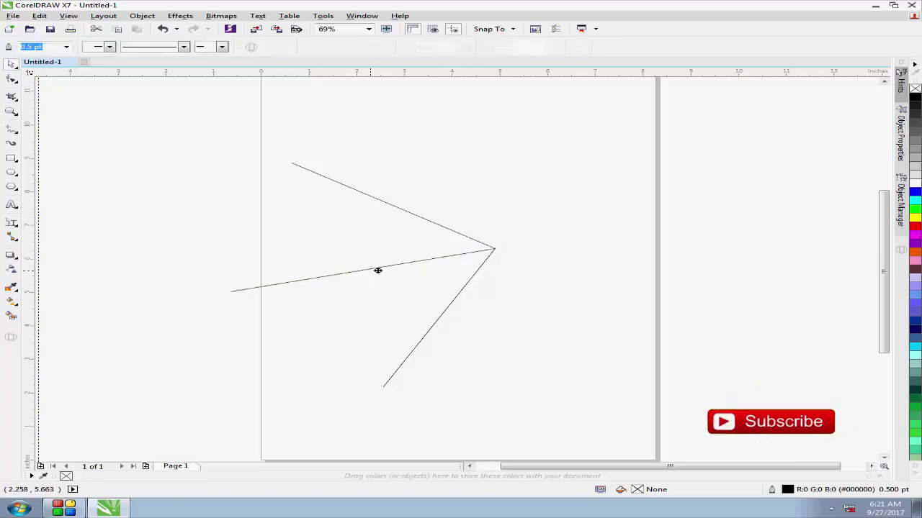
left_click(457, 240)
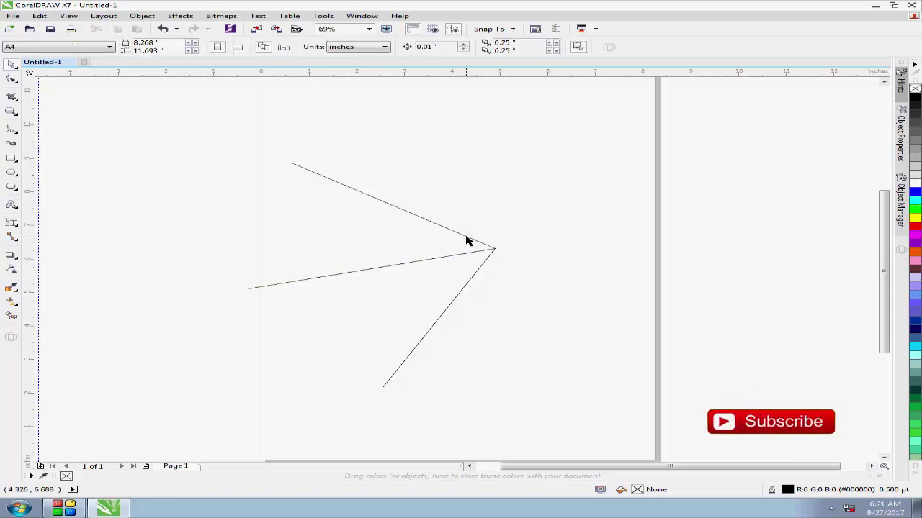
- Move the upper connector down and right, and back up and left, carrying the shared node with it
left_click(471, 239)
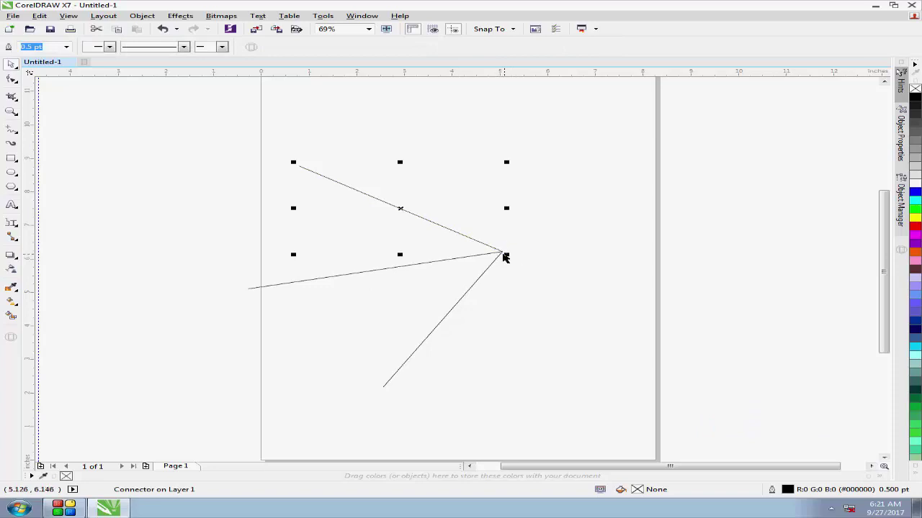
left_click_drag(501, 250, 587, 347)
left_click_drag(584, 396, 408, 229)
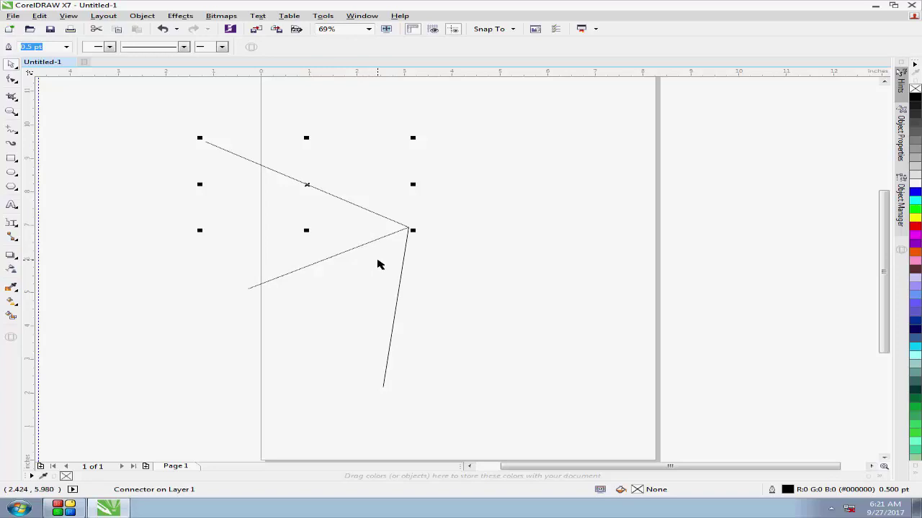
- Delete all three straight-line connectors from the page one by one
left_click(402, 234)
key("Delete")
left_click(407, 229)
key("Delete")
left_click(401, 225)
key("Delete")
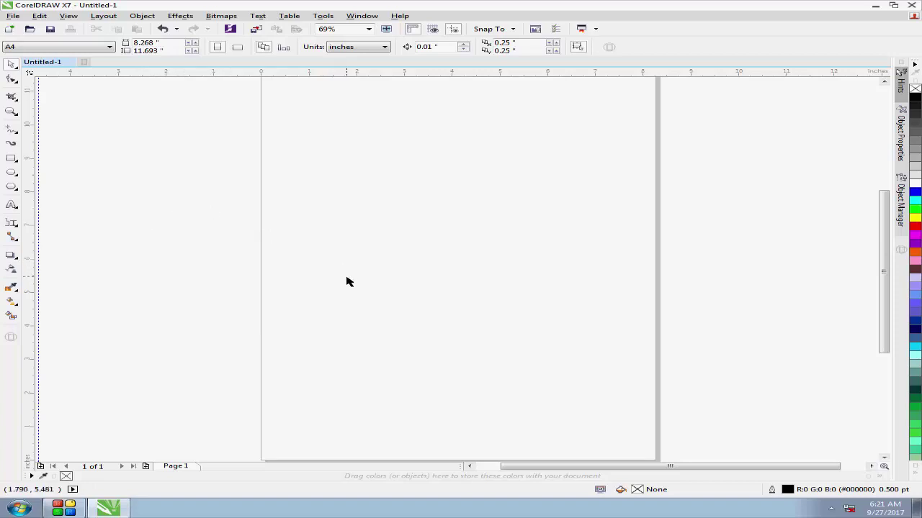
- Draw right-angle connectors: a tall one at left, a stepped one beside it, and two shorter ones ending on the stepped one
left_click(19, 246)
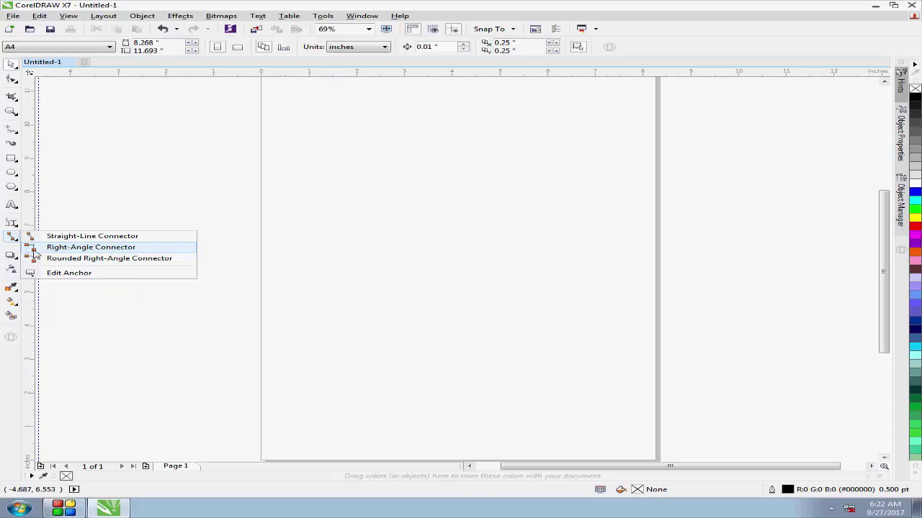
left_click(87, 248)
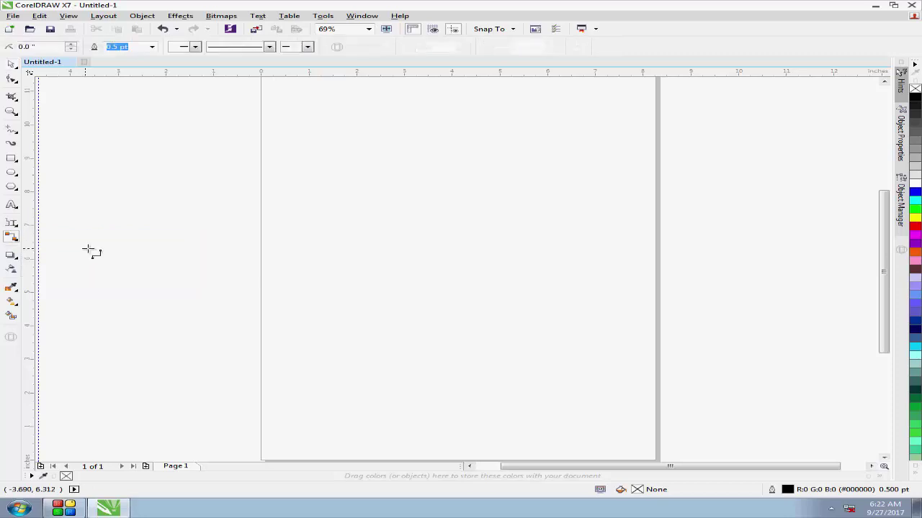
mouse_move(323, 160)
left_mouse_down()
mouse_move(323, 267)
mouse_move(398, 329)
mouse_move(373, 391)
mouse_move(374, 309)
mouse_move(434, 321)
mouse_move(461, 364)
mouse_move(464, 342)
left_mouse_up()
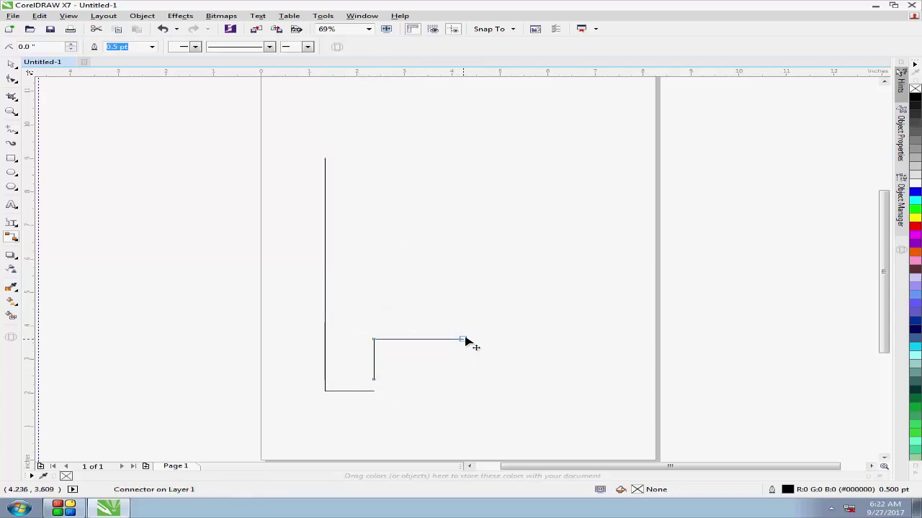
left_click_drag(414, 286, 439, 339)
left_click_drag(467, 246, 461, 342)
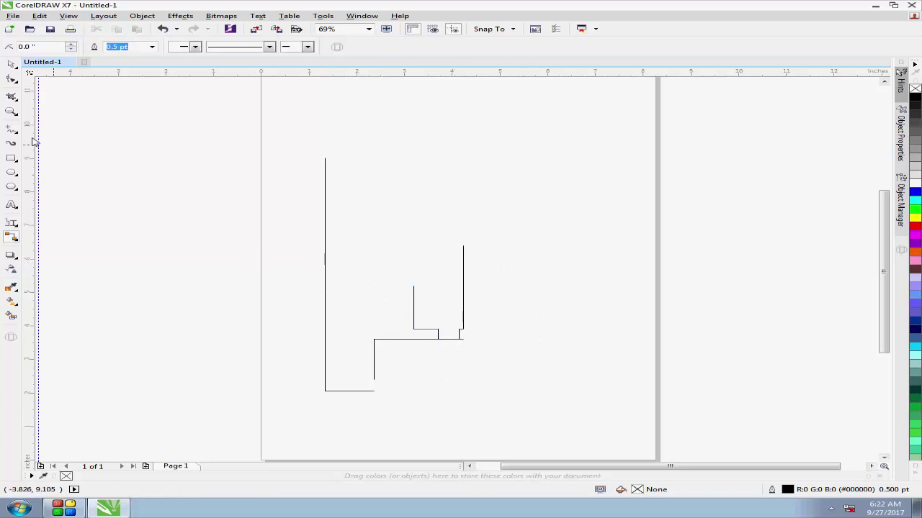
- Spread the two short upper right-angle connectors apart, moving one slightly left and the other slightly right
left_click(11, 64)
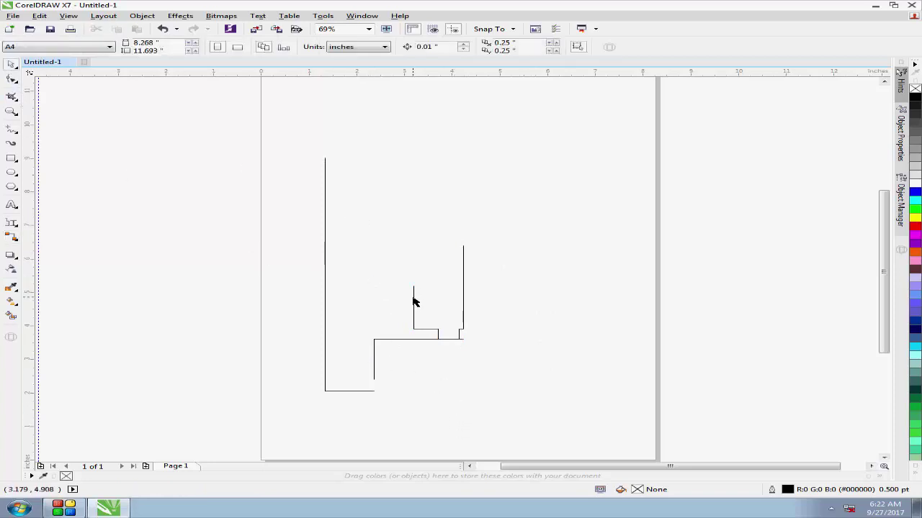
left_click_drag(414, 301, 393, 298)
left_click(535, 351)
left_click_drag(463, 330, 473, 328)
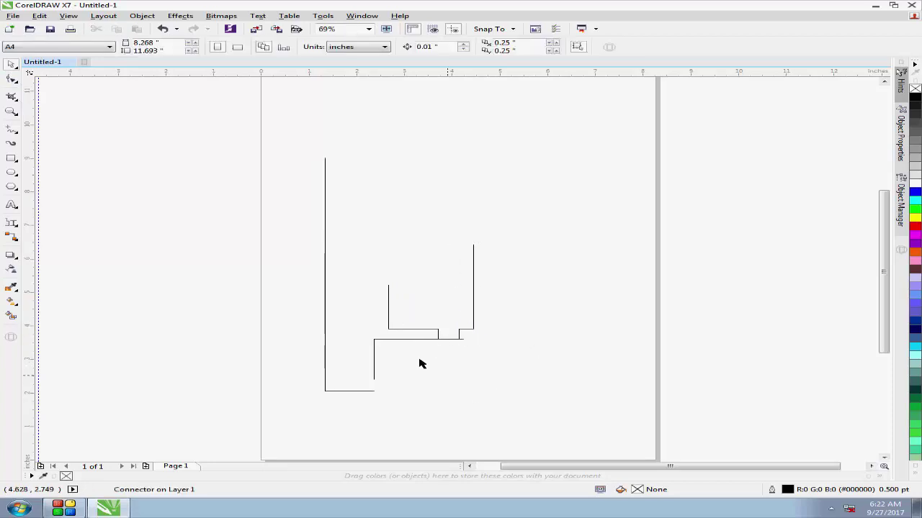
- Move the central stepped connector slightly down and left, together with the connector ends attached to it
left_click_drag(396, 342, 397, 350)
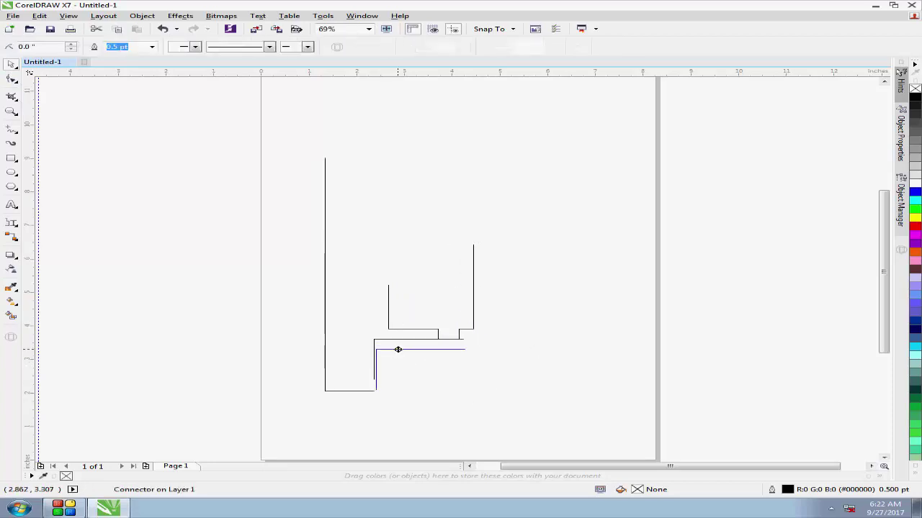
left_click(553, 384)
mouse_move(399, 353)
left_mouse_down()
mouse_move(385, 360)
mouse_move(391, 354)
left_mouse_up()
left_click(406, 423)
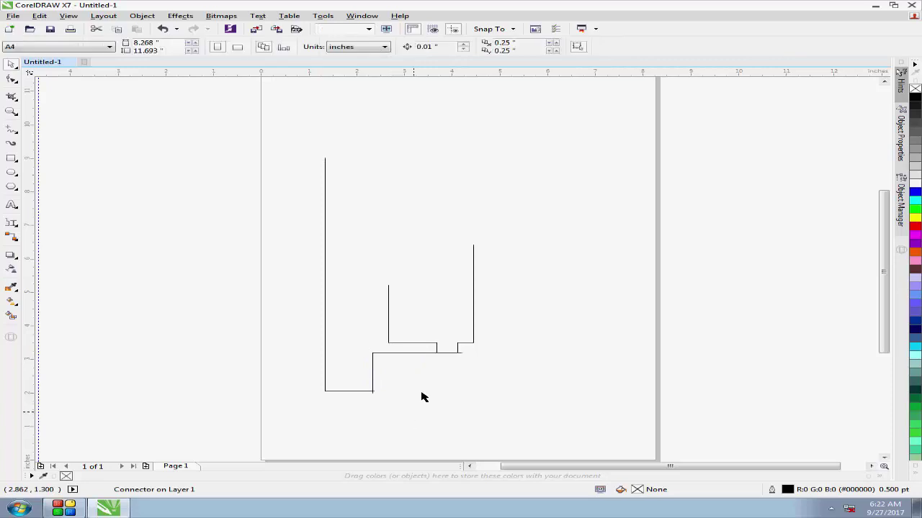
- Delete all the right-angle connectors from the page
mouse_move(525, 199)
left_mouse_down()
mouse_move(406, 418)
mouse_move(343, 441)
left_mouse_up()
key("Delete")
left_click_drag(263, 134, 415, 420)
key("Delete")
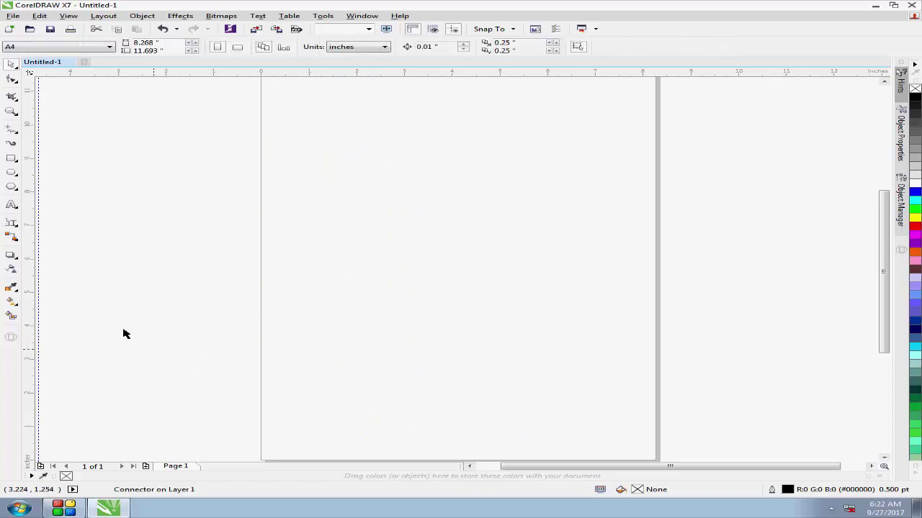
- Draw rounded right-angle connectors forming two overlapping U shapes in the left half of the page
left_click(15, 240)
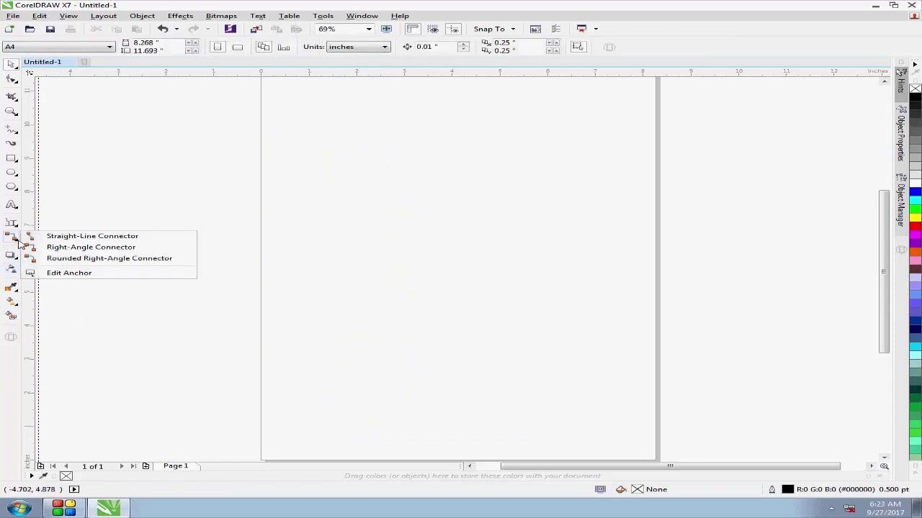
left_click(51, 265)
left_click_drag(295, 193, 344, 308)
mouse_move(437, 211)
left_mouse_down()
mouse_move(440, 267)
mouse_move(387, 305)
left_mouse_up()
mouse_move(357, 215)
left_mouse_down()
mouse_move(362, 251)
mouse_move(405, 276)
mouse_move(404, 300)
mouse_move(388, 303)
left_mouse_up()
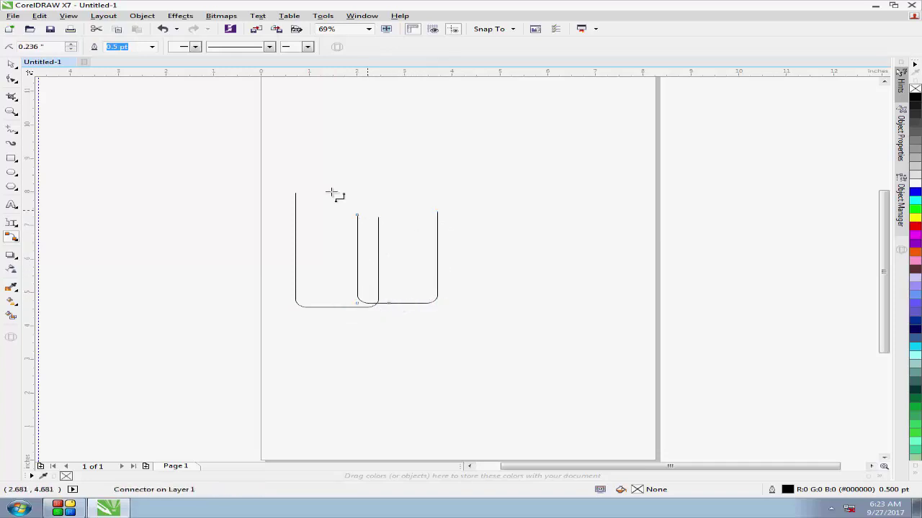
- Move the left connector of the right-hand U shape down and left so its free leg points downward
left_click(12, 66)
left_click_drag(372, 259, 276, 329)
left_click(321, 305)
left_click_drag(324, 305, 393, 325)
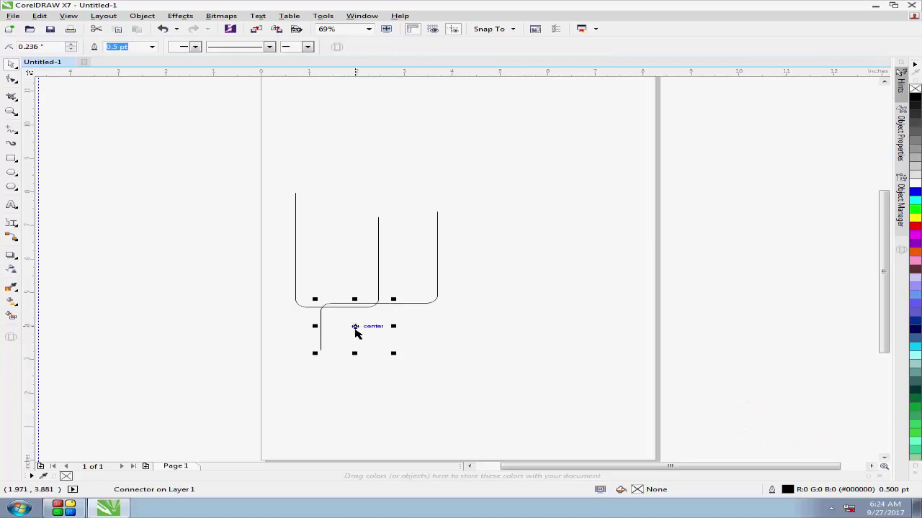
- Delete the moved rounded connector and all the remaining ones from the page
key("Delete")
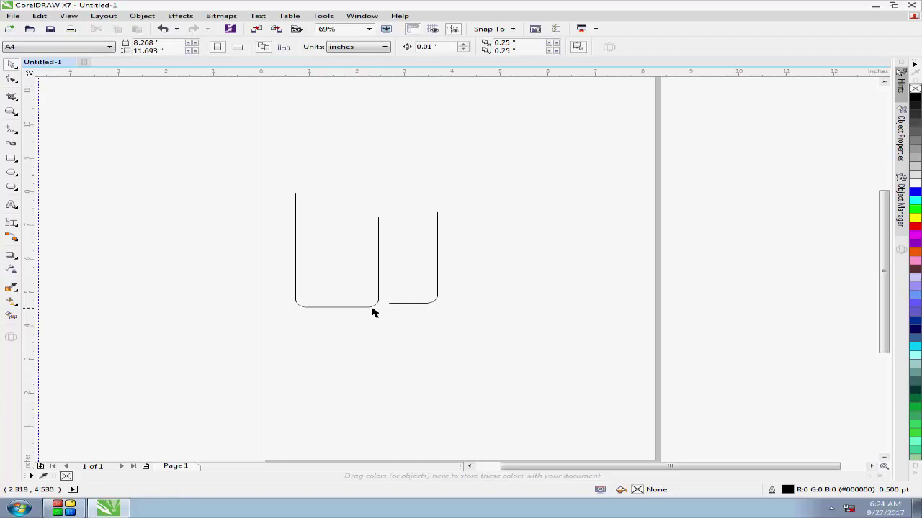
left_click(366, 309)
key("Delete")
left_click_drag(257, 149, 502, 370)
key("Delete")
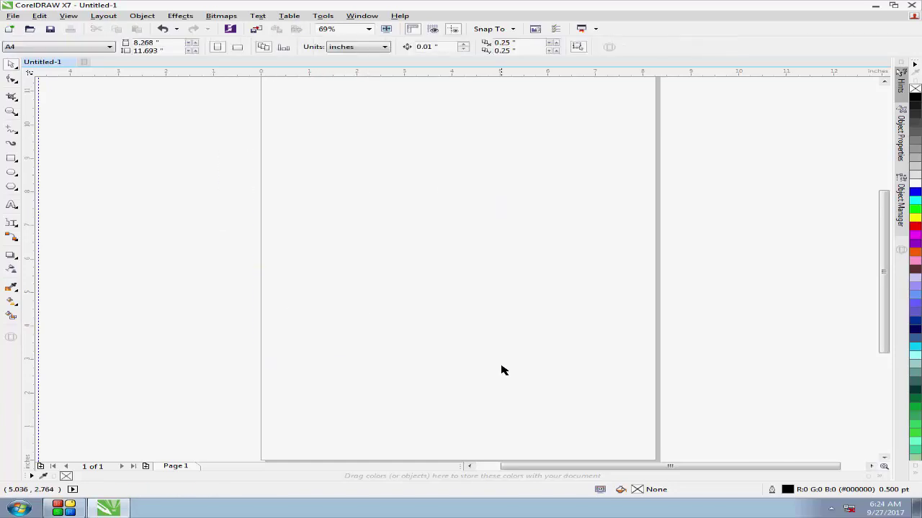
left_click(12, 225)
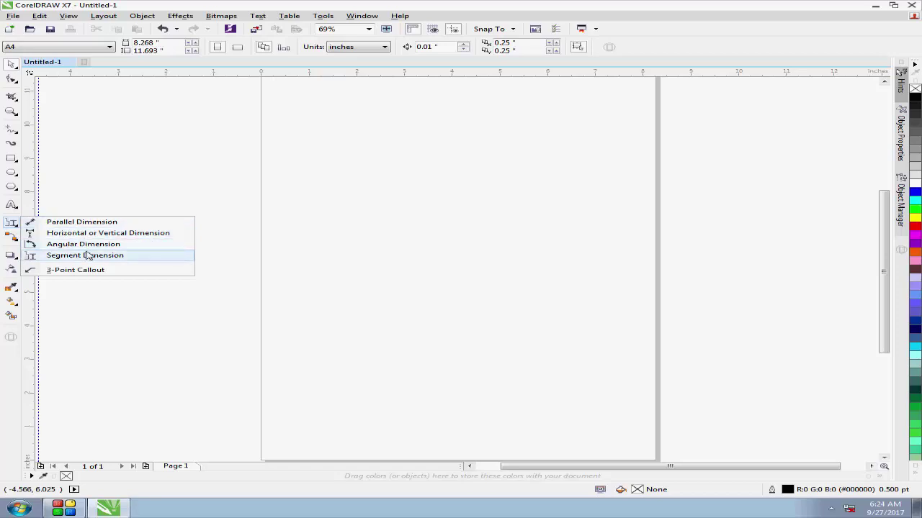
mouse_move(12, 238)
left_click(16, 245)
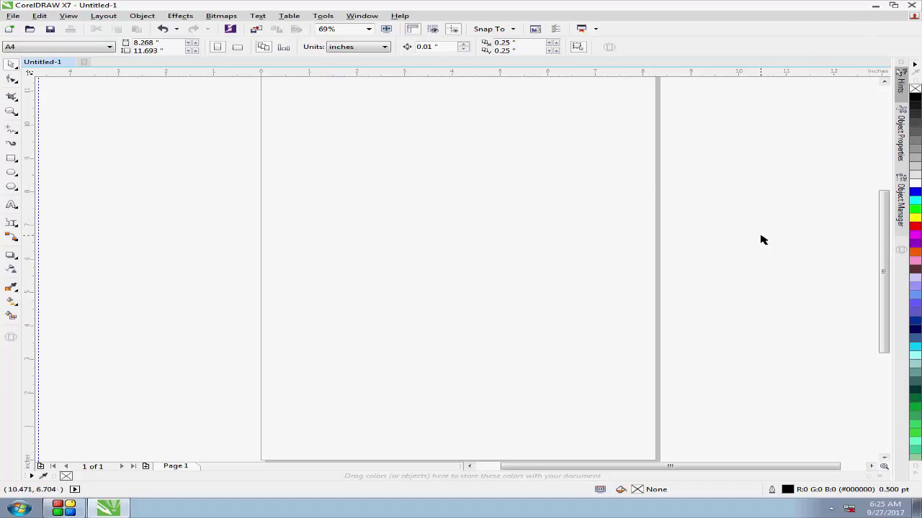
- Close CorelDRAW without saving the changes to Untitled-1
left_click(911, 5)
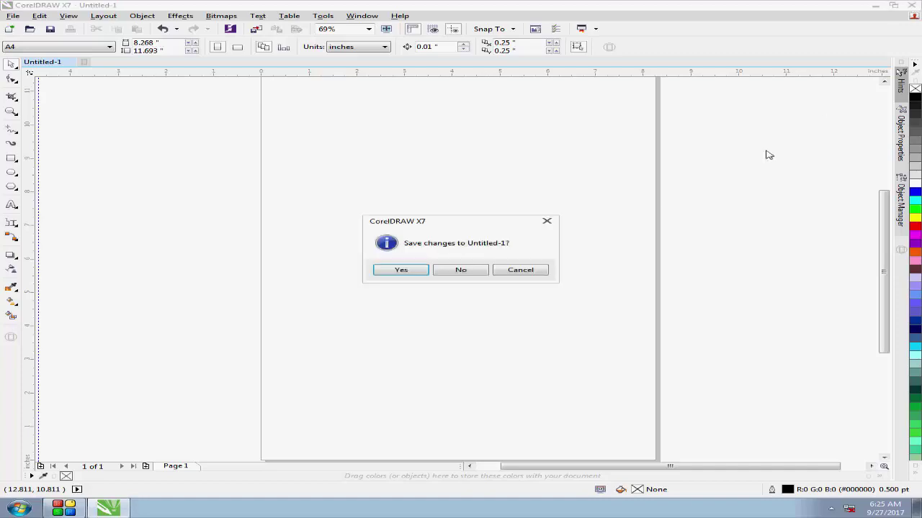
left_click(475, 271)
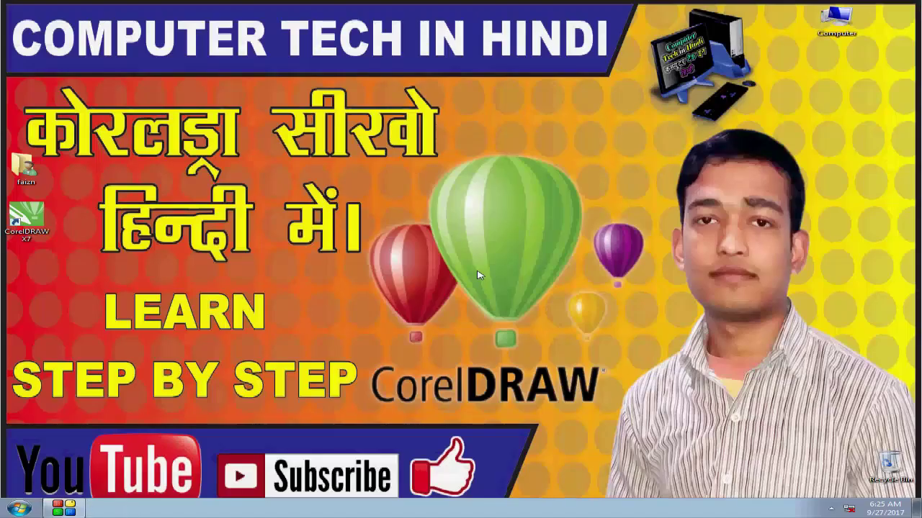